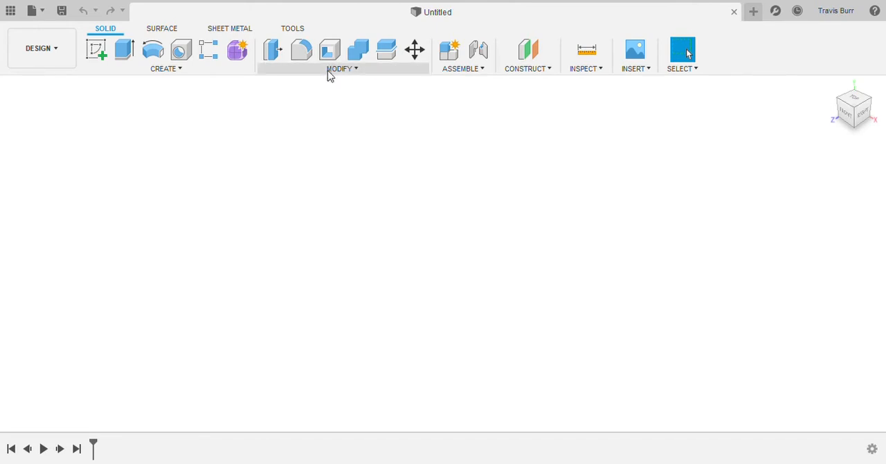
# Step: Define user parameters to drive the design's dimensions
pyautogui.click(329, 72)
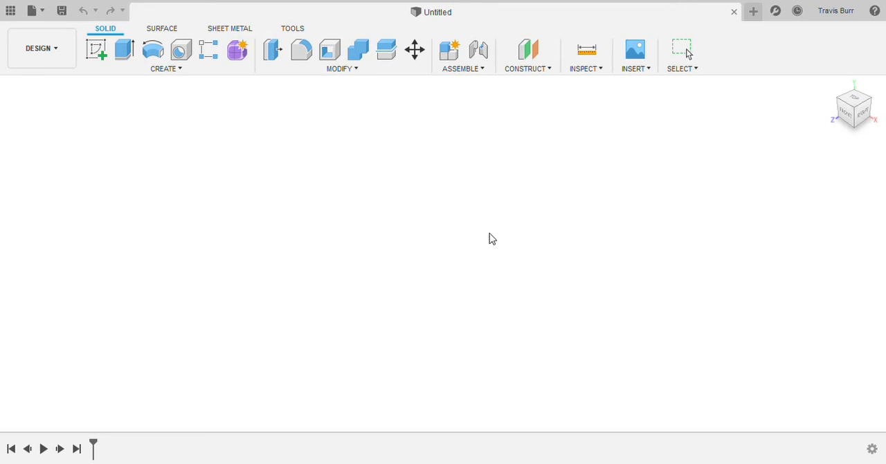
pyautogui.moveTo(406, 272); pyautogui.dragTo(410, 214, button='middle')
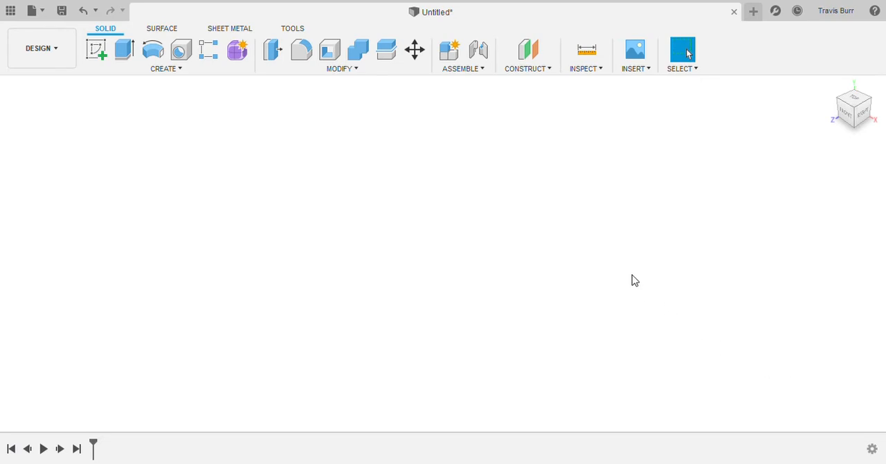
# Step: Sketch a 100 × 100 square on the front plane with one corner at the origin
pyautogui.click(98, 54)
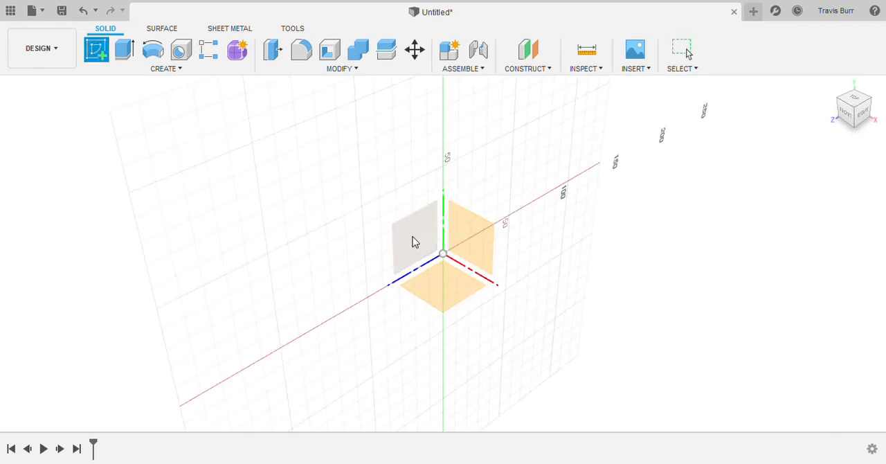
pyautogui.click(476, 234)
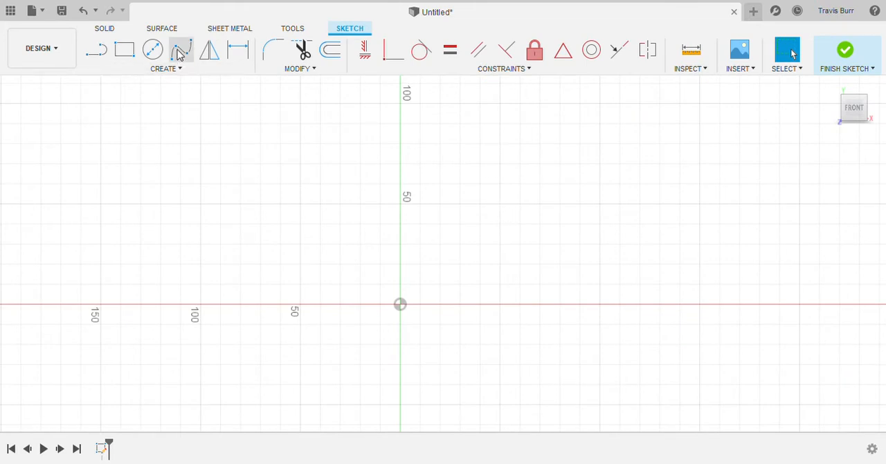
pyautogui.click(123, 50)
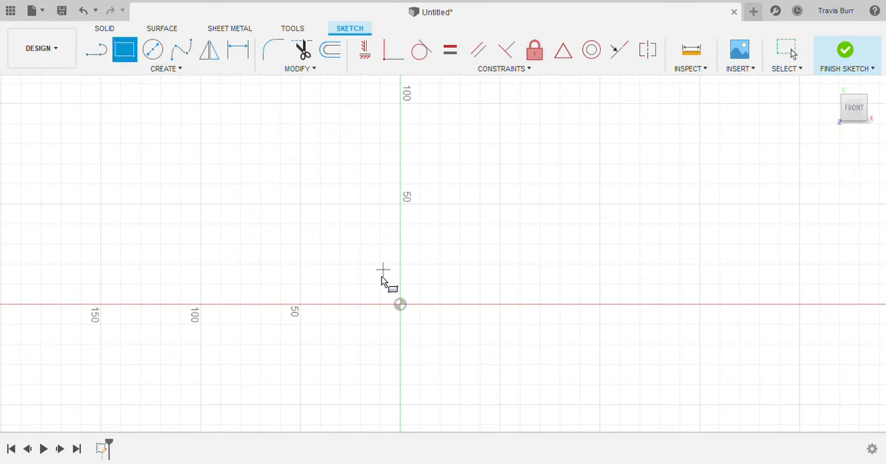
pyautogui.click(400, 304)
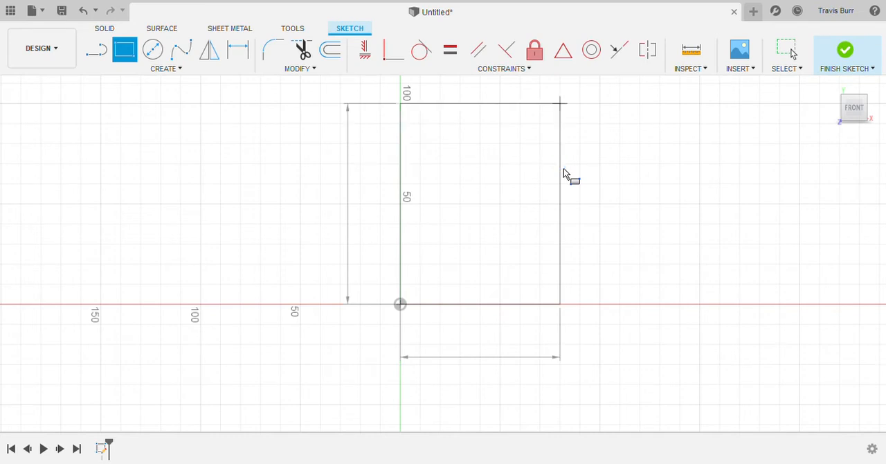
pyautogui.write('100')
pyautogui.press('Return')
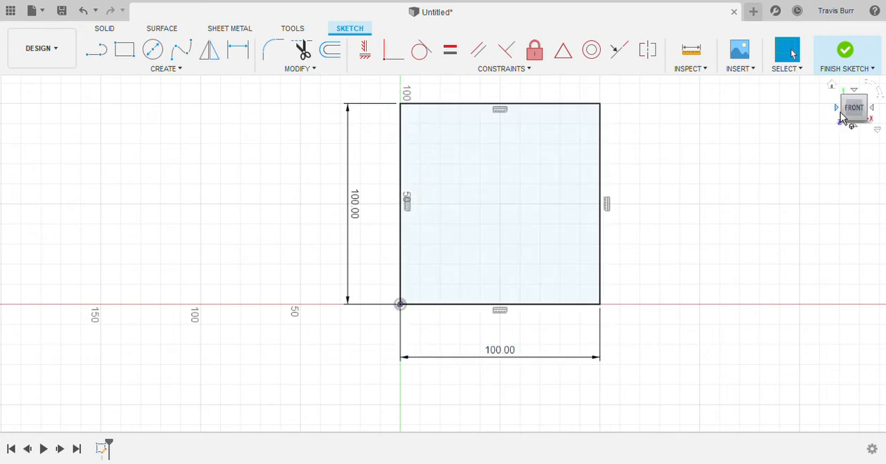
# Step: Finish the sketch and extrude the square profile by 3 into a flat plate
pyautogui.moveTo(851, 116); pyautogui.dragTo(720, 144)
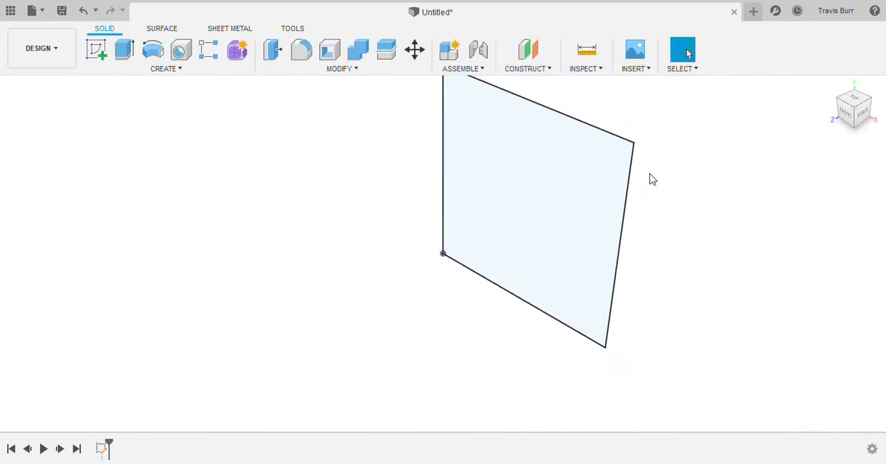
pyautogui.click(123, 50)
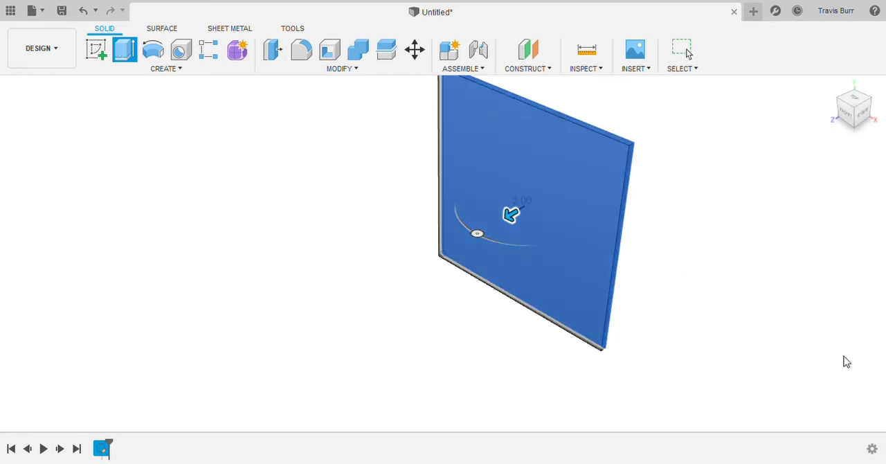
pyautogui.press('Return')
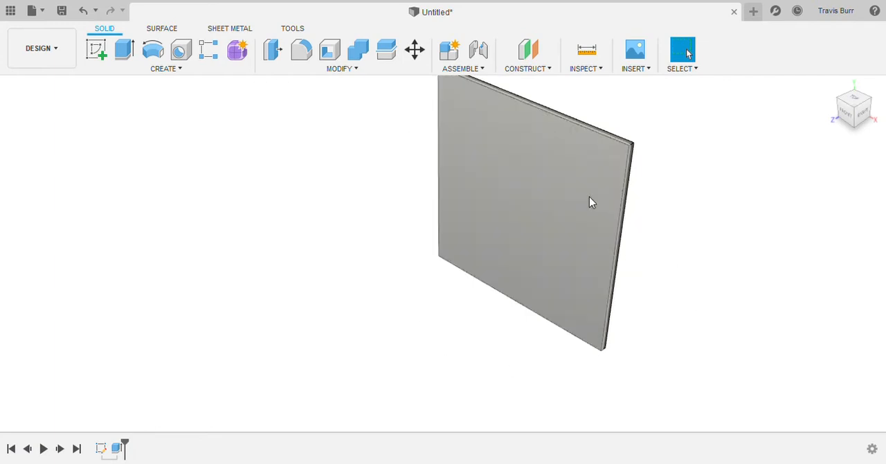
# Step: Start a sketch on the plate's front face and draw a circle of diameter 3 at its centre
pyautogui.click(95, 52)
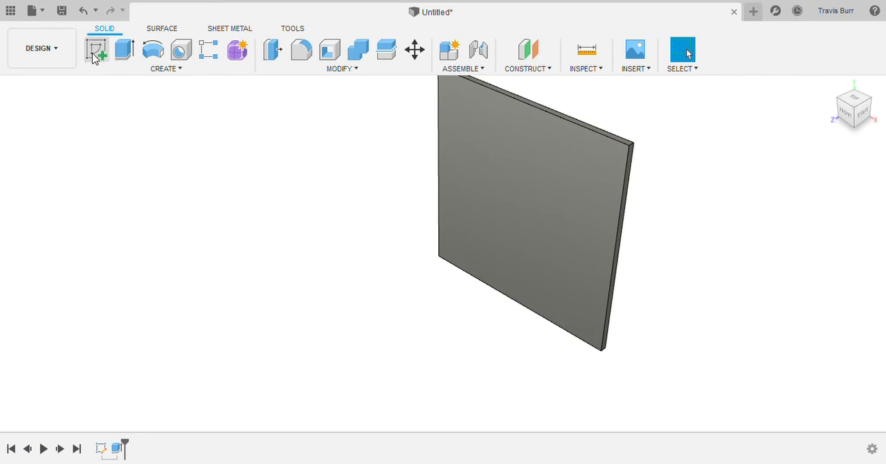
pyautogui.click(521, 137)
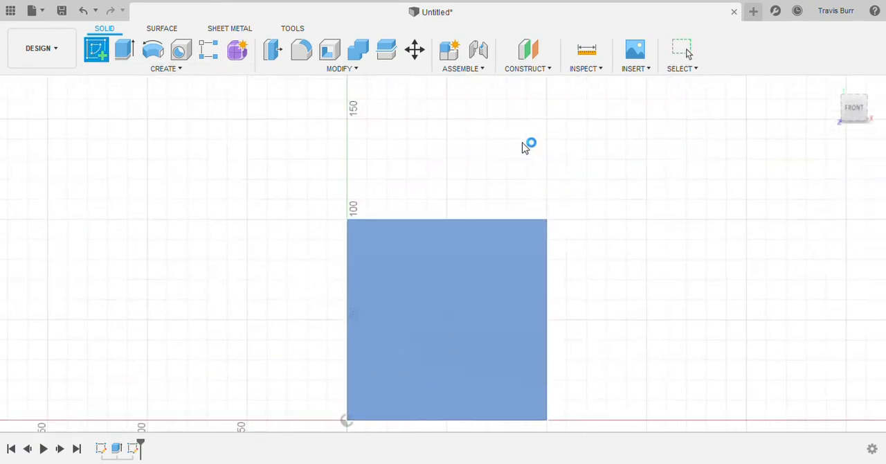
pyautogui.scroll(-2, 512, 156)
pyautogui.scroll(2, 467, 269)
pyautogui.scroll(3, 467, 275)
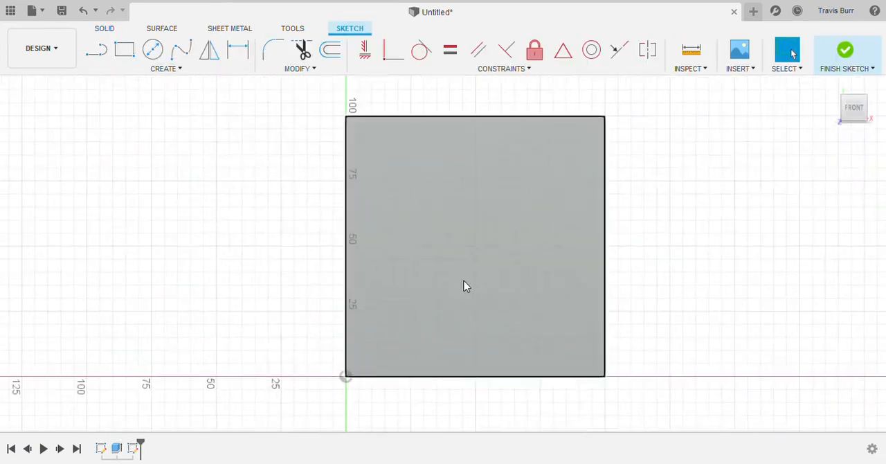
pyautogui.click(153, 50)
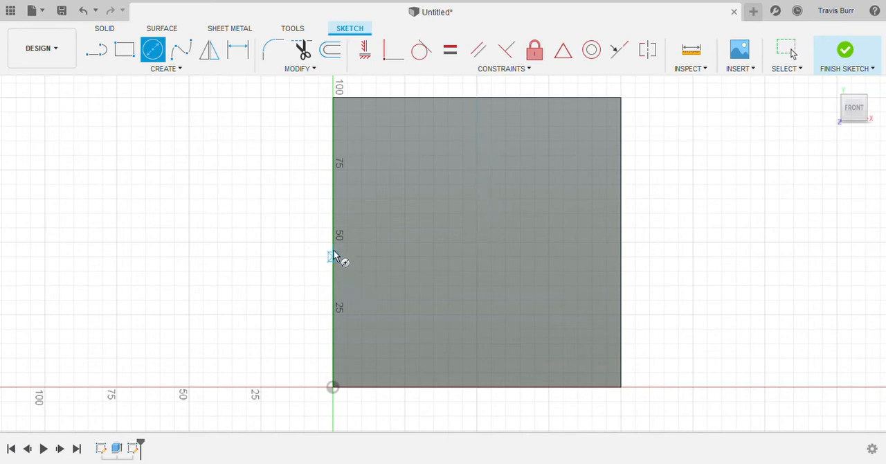
pyautogui.click(477, 241)
pyautogui.press('Return')
pyautogui.scroll(-3, 478, 234)
pyautogui.scroll(4, 478, 239)
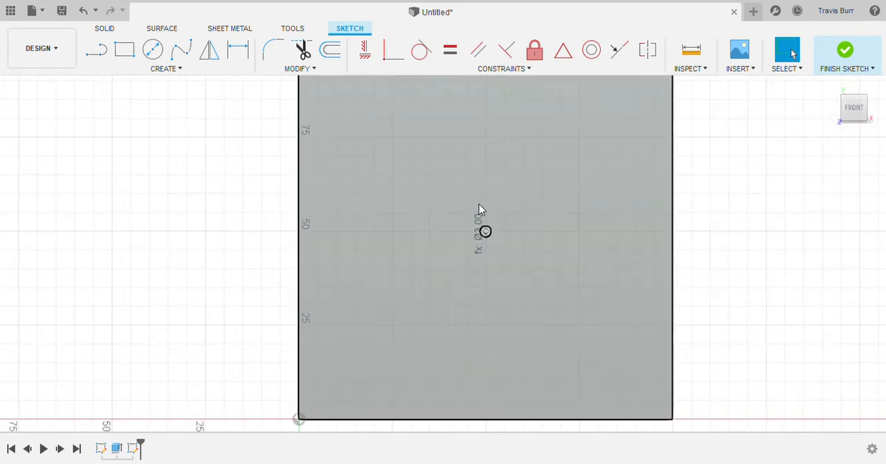
pyautogui.scroll(2, 485, 237)
pyautogui.scroll(-3, 483, 235)
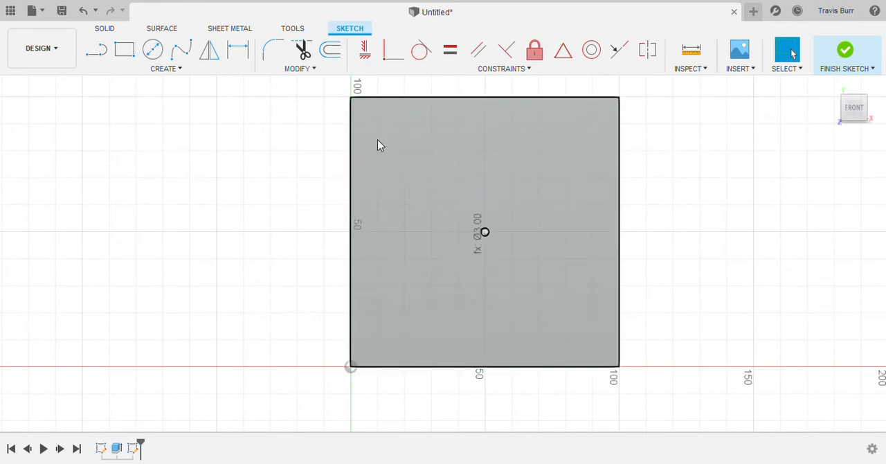
# Step: Set up a rectangular pattern of the centre circle in the horizontal and vertical directions, distributed symmetrically both ways
pyautogui.click(153, 72)
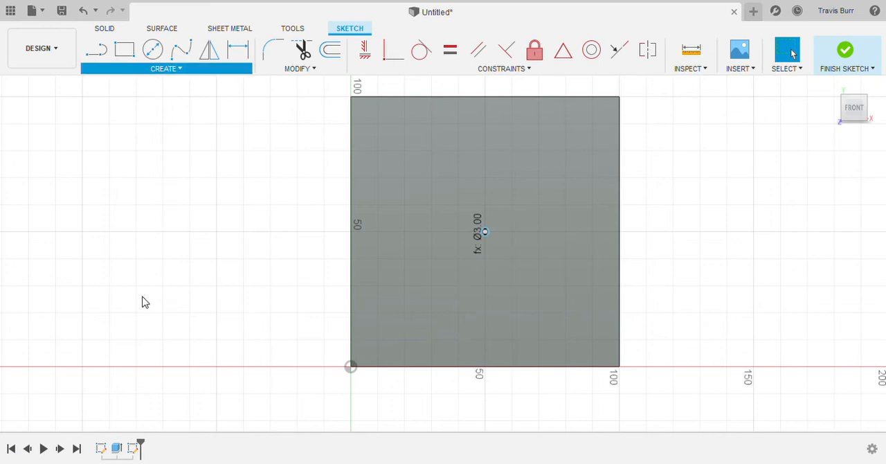
pyautogui.scroll(4, 504, 244)
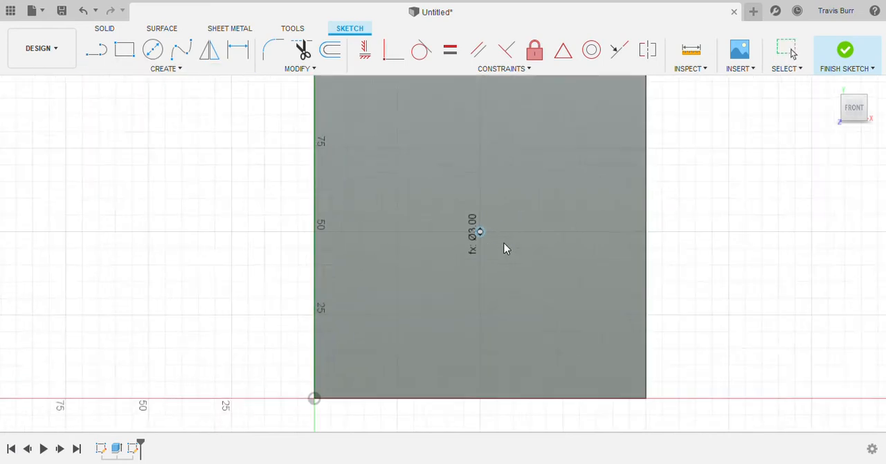
pyautogui.scroll(2, 503, 247)
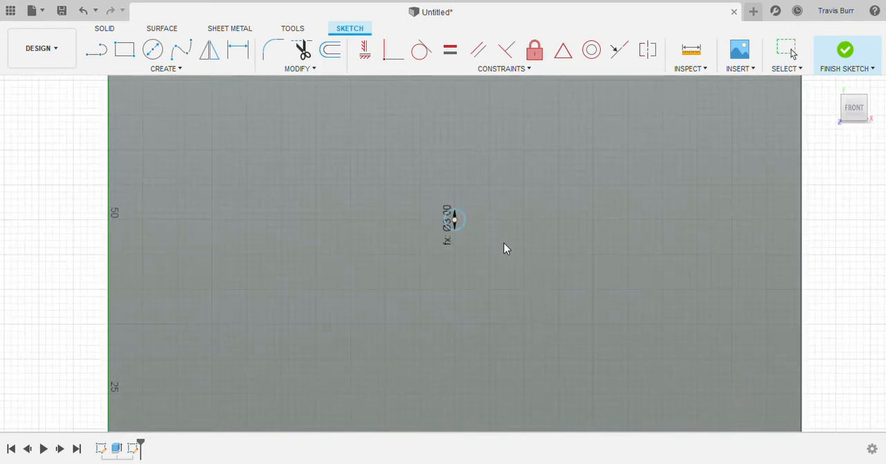
pyautogui.click(454, 229)
pyautogui.scroll(-2, 445, 274)
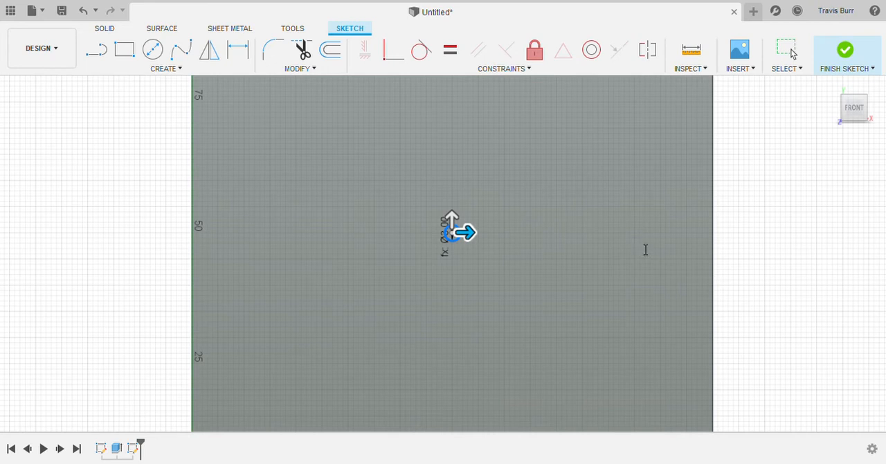
pyautogui.moveTo(450, 216); pyautogui.dragTo(451, 168)
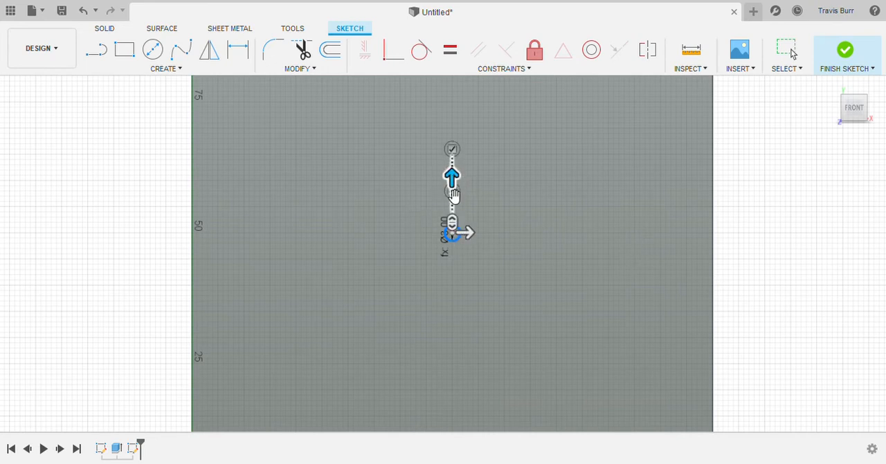
pyautogui.moveTo(471, 242); pyautogui.dragTo(518, 237)
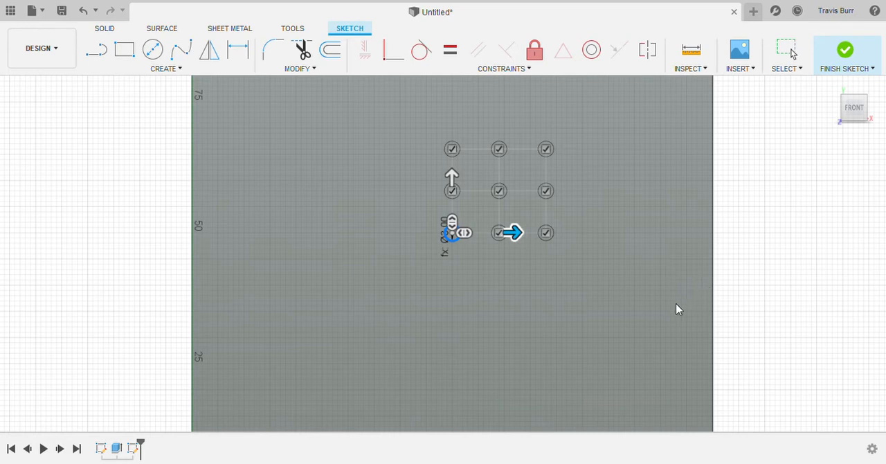
pyautogui.click(652, 321)
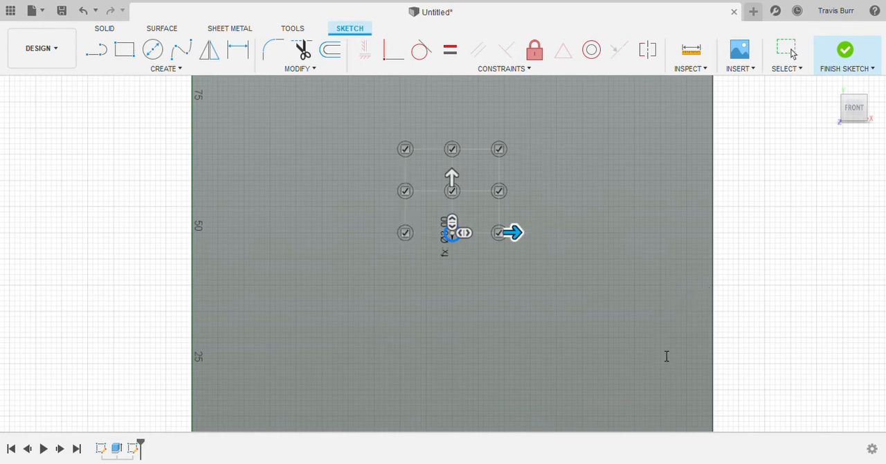
pyautogui.click(654, 372)
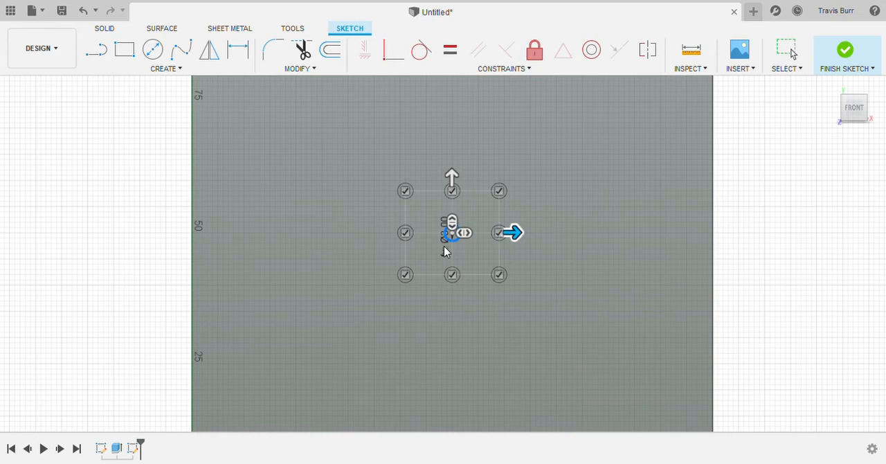
# Step: Set the circle pattern's quantity to 13 in both directions
pyautogui.write('13')
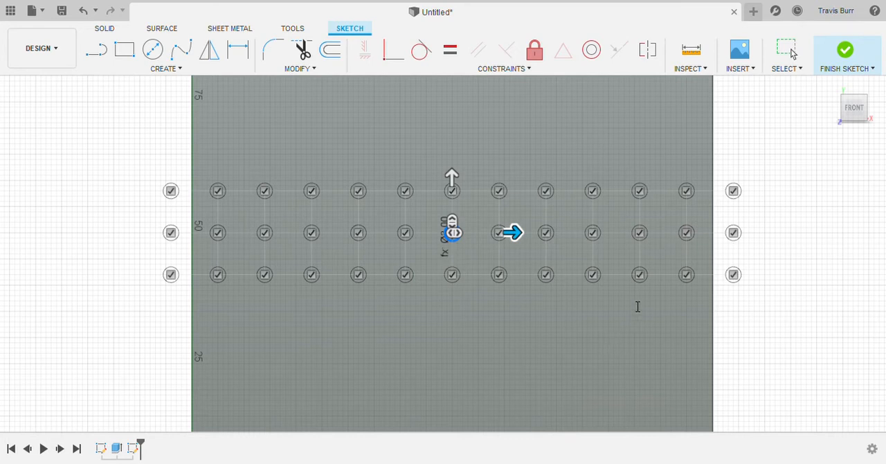
pyautogui.write('13')
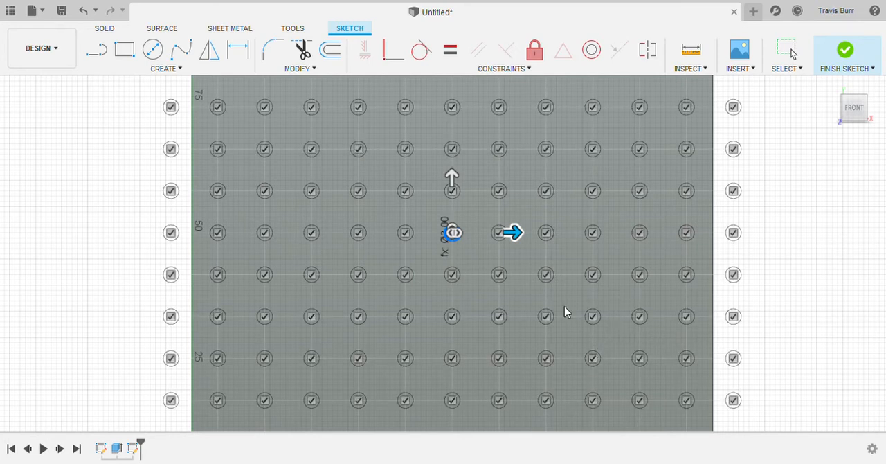
pyautogui.scroll(2, 454, 205)
pyautogui.scroll(-2, 454, 205)
pyautogui.scroll(-3, 454, 205)
pyautogui.scroll(2, 462, 197)
pyautogui.scroll(1, 429, 223)
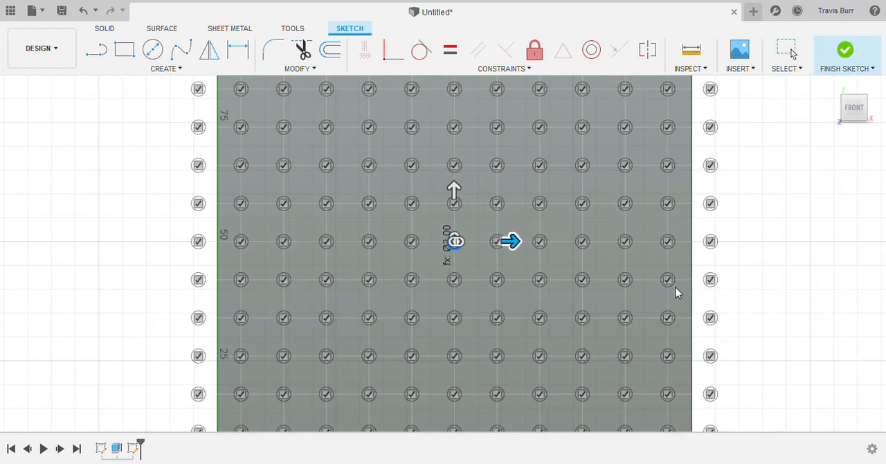
# Step: Set the circle pattern's spacing to 6 in both directions and create the pattern
pyautogui.write('3')
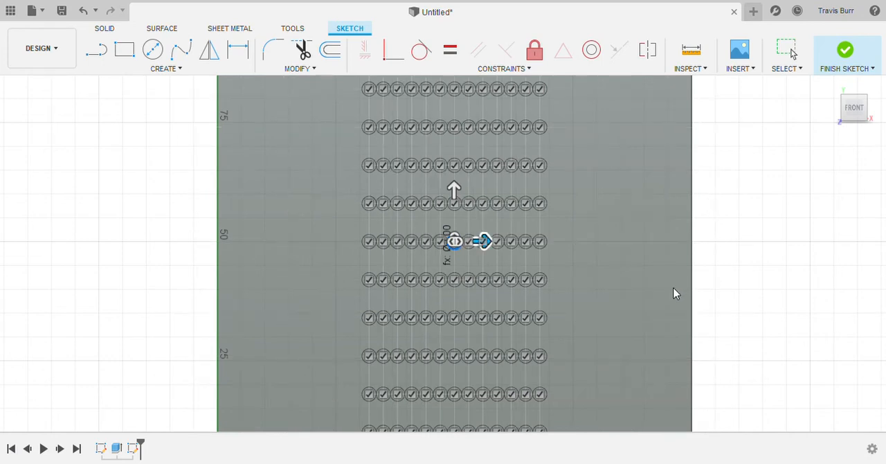
pyautogui.write('6')
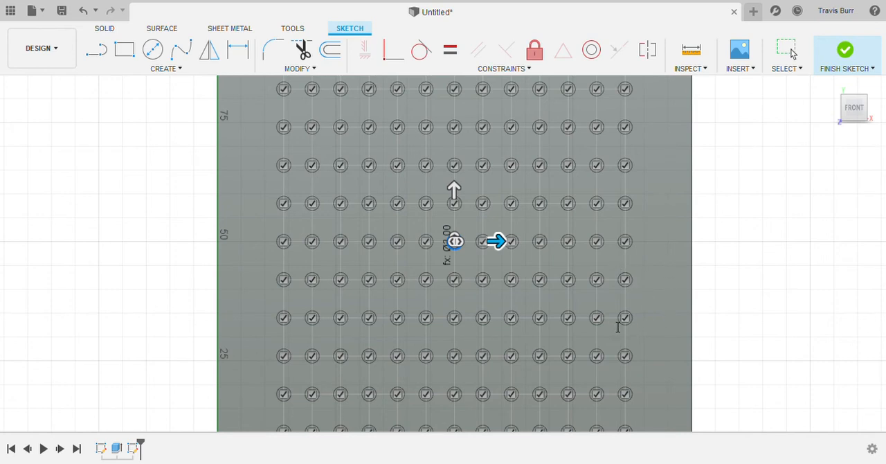
pyautogui.write('6')
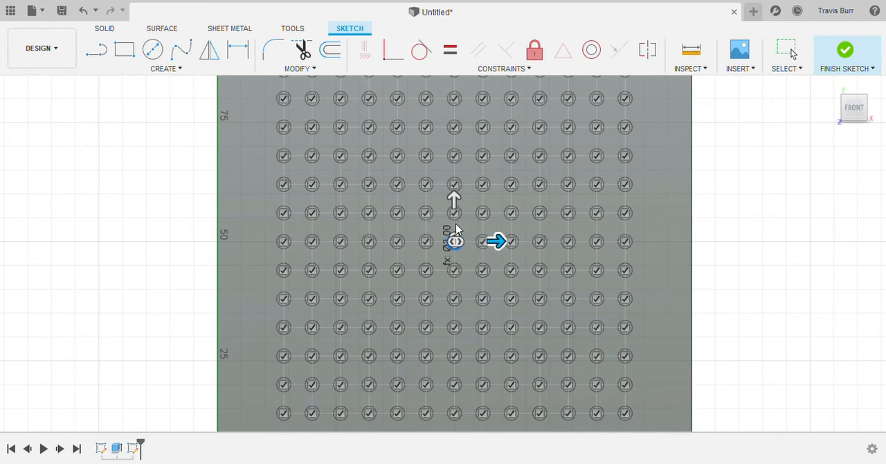
pyautogui.scroll(-3, 455, 228)
pyautogui.scroll(1, 456, 240)
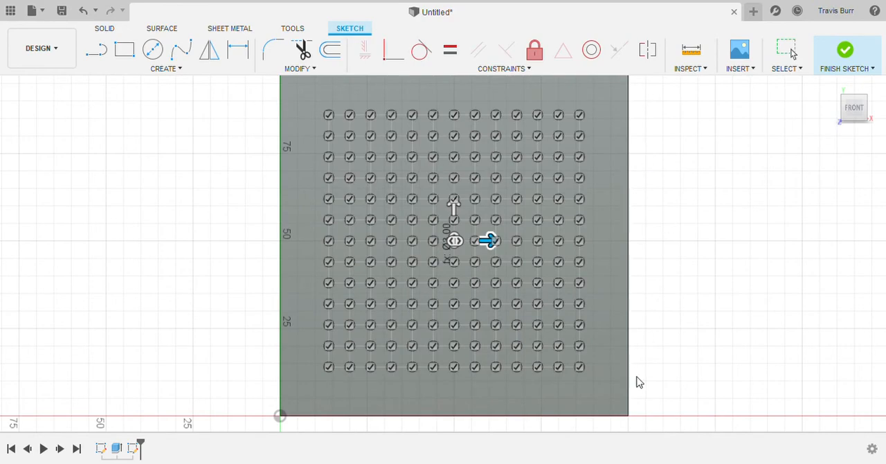
pyautogui.press('Return')
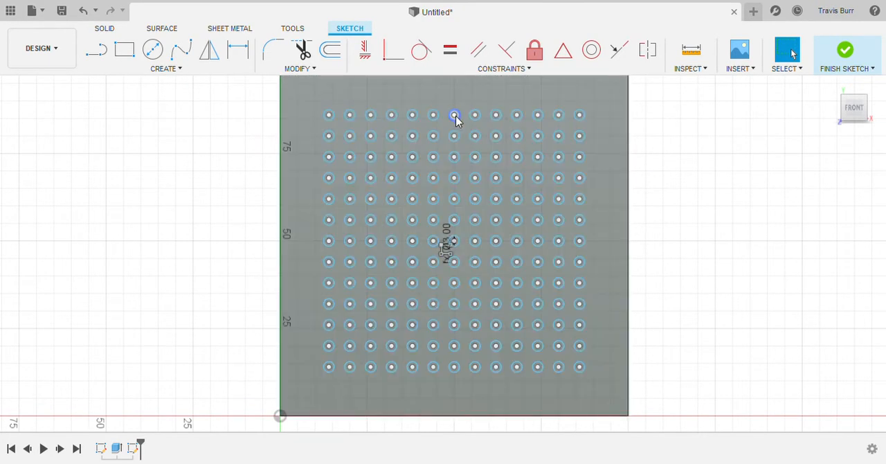
# Step: Finish the sketch and extrude-cut all the patterned circles through the plate
pyautogui.click(844, 51)
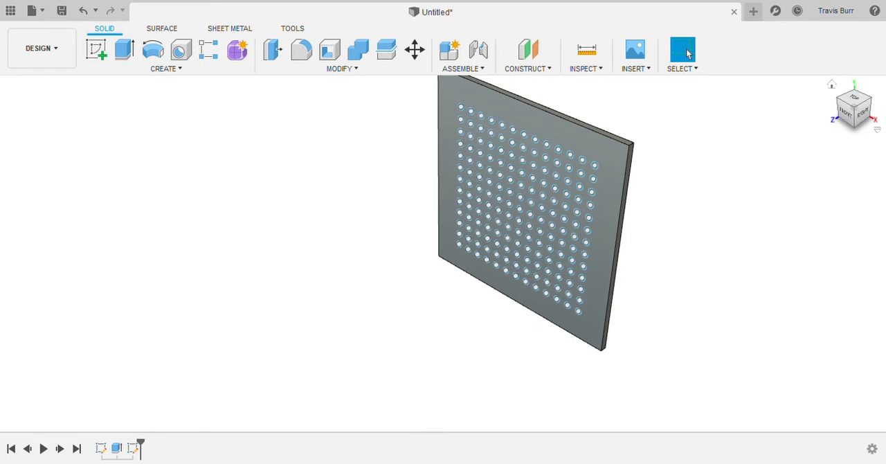
pyautogui.click(851, 119)
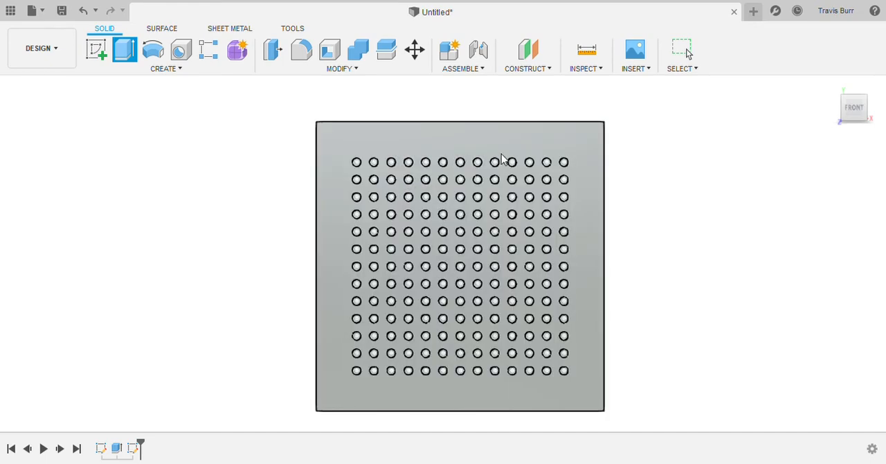
pyautogui.moveTo(335, 136); pyautogui.dragTo(585, 390)
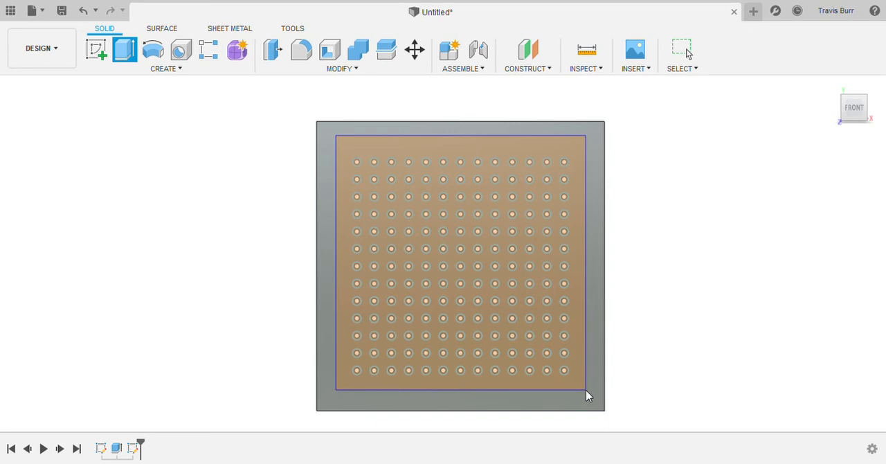
pyautogui.moveTo(585, 390); pyautogui.dragTo(585, 390)
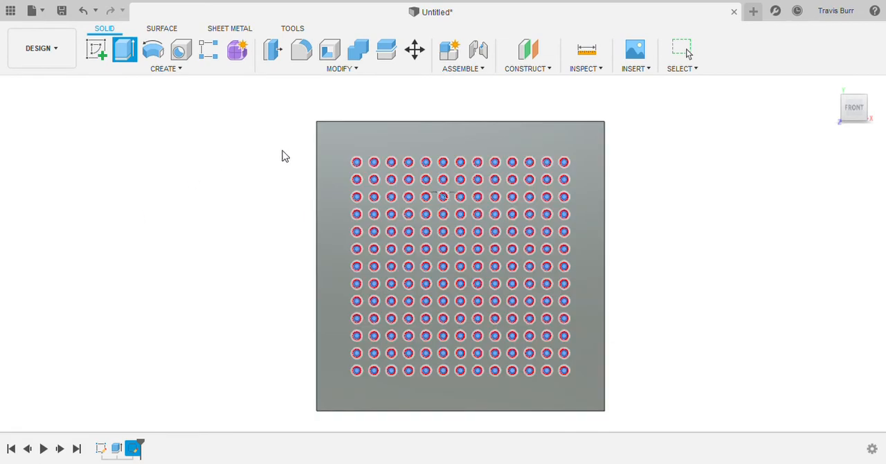
pyautogui.click(277, 145)
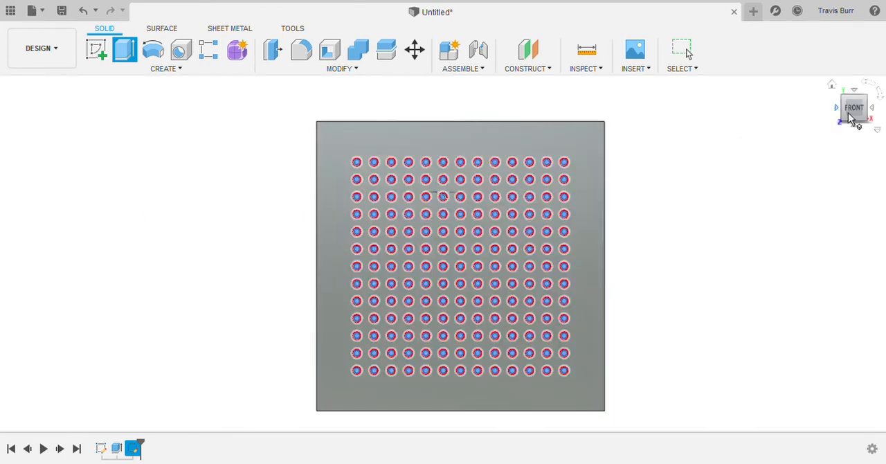
pyautogui.moveTo(862, 115); pyautogui.dragTo(841, 102)
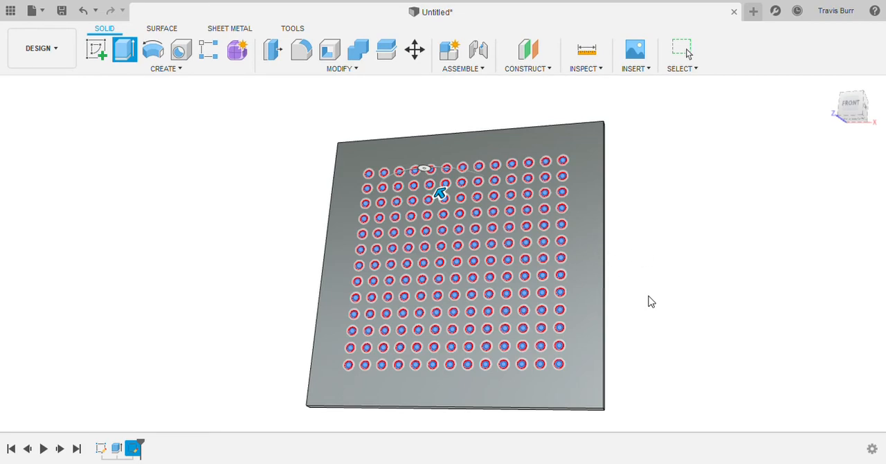
pyautogui.scroll(5, 409, 248)
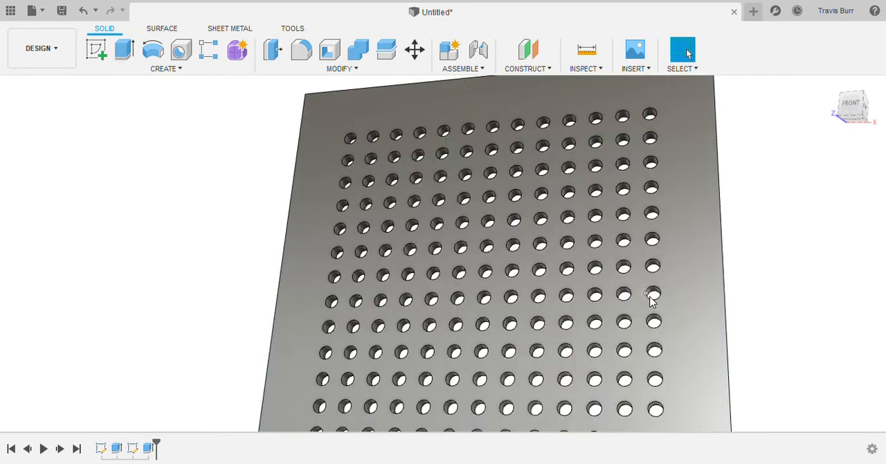
pyautogui.scroll(-5, 653, 305)
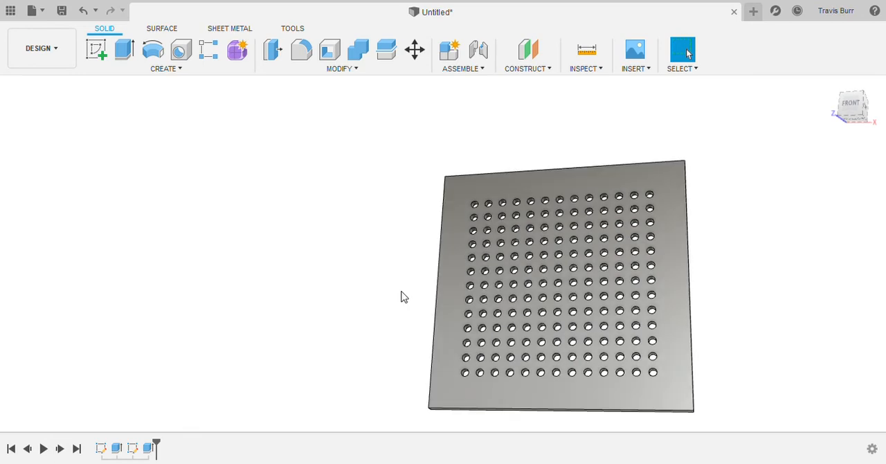
# Step: Undo the extruded cut and the sketch circle pattern, leaving only the centre circle
pyautogui.click(83, 15)
pyautogui.click(83, 11)
pyautogui.scroll(-1, 409, 280)
pyautogui.scroll(4, 431, 332)
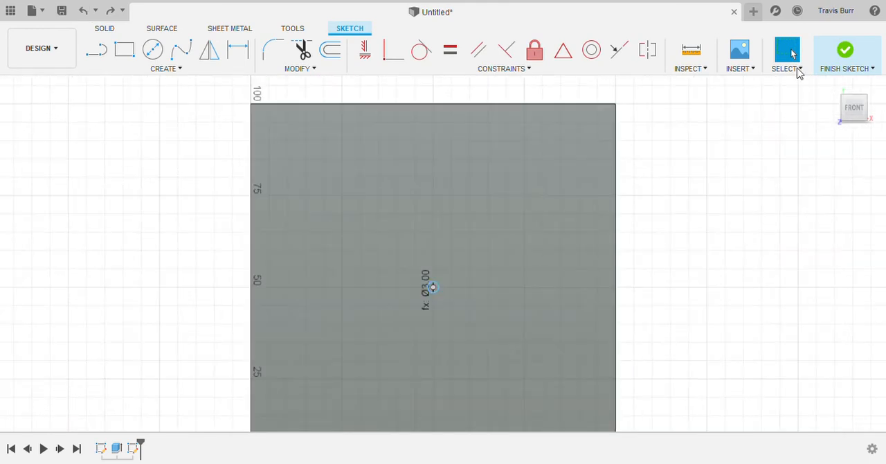
# Step: Finish the sketch and extrude-cut the single centre circle through the plate
pyautogui.click(845, 51)
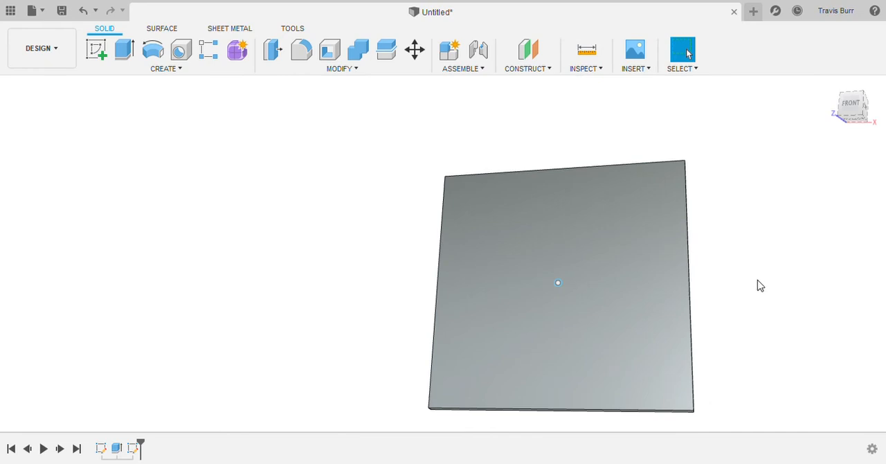
pyautogui.scroll(3, 757, 283)
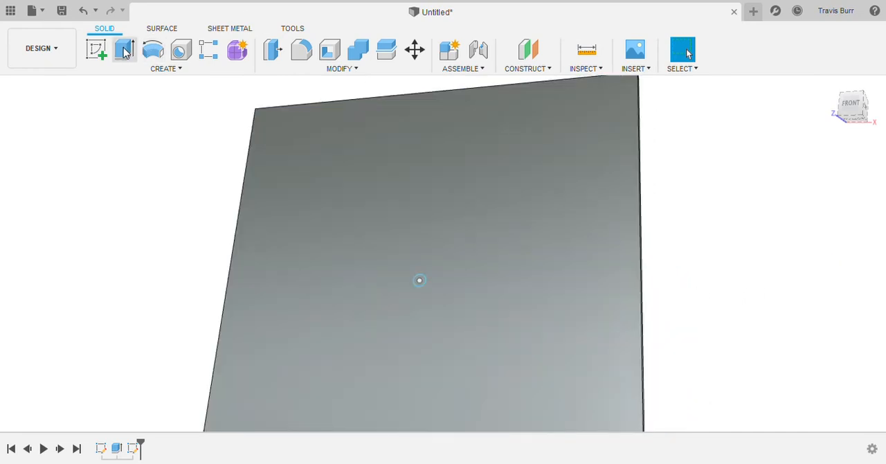
pyautogui.click(125, 52)
pyautogui.scroll(3, 415, 291)
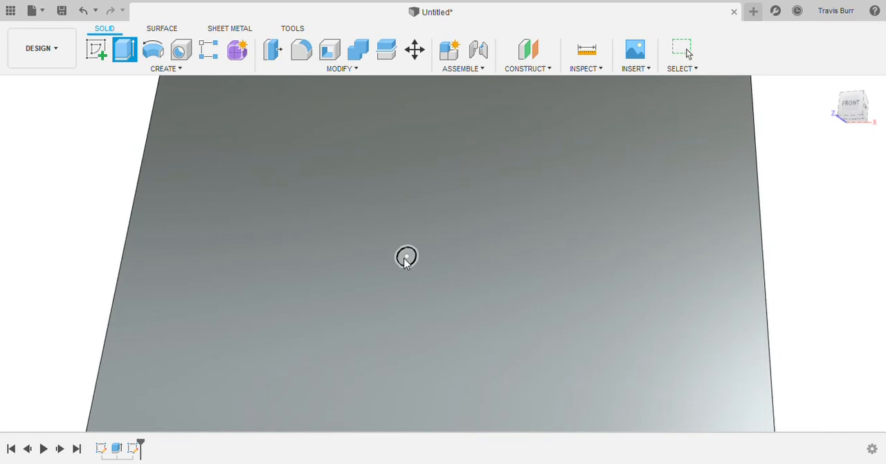
pyautogui.click(406, 257)
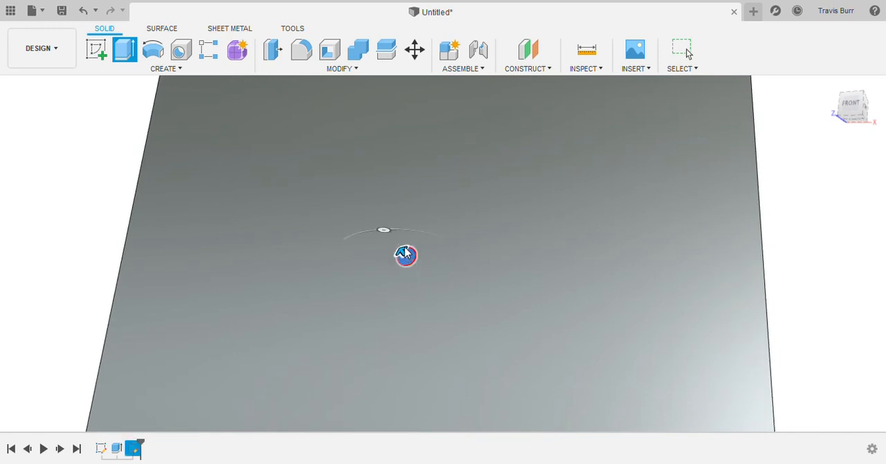
pyautogui.write('-1')
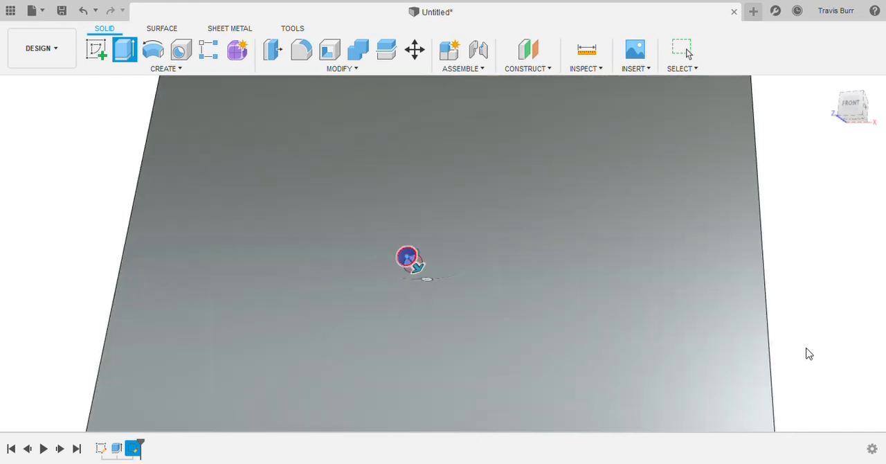
pyautogui.click(807, 345)
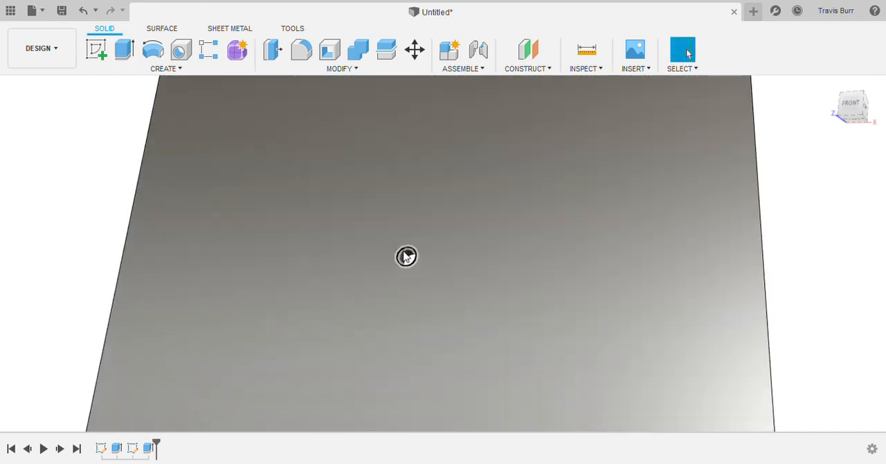
pyautogui.scroll(-1, 404, 288)
pyautogui.scroll(-3, 405, 287)
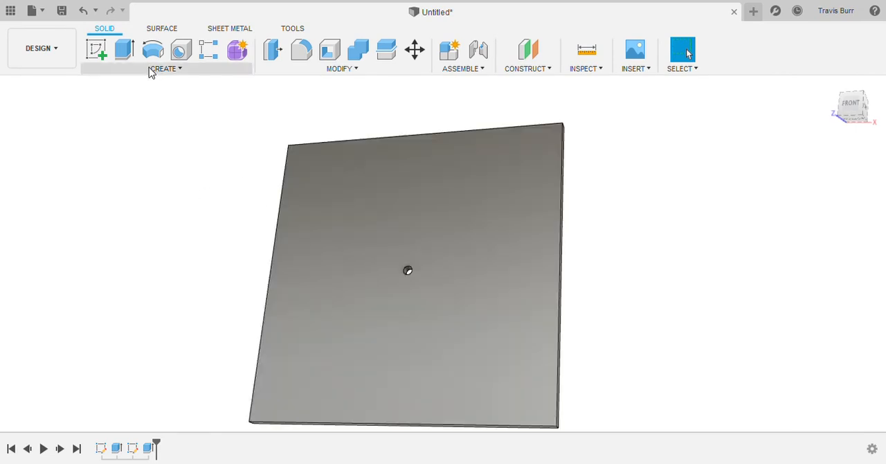
# Step: Set up a rectangular pattern of the centre hole, using the plate's vertical side edge as the direction reference
pyautogui.click(182, 69)
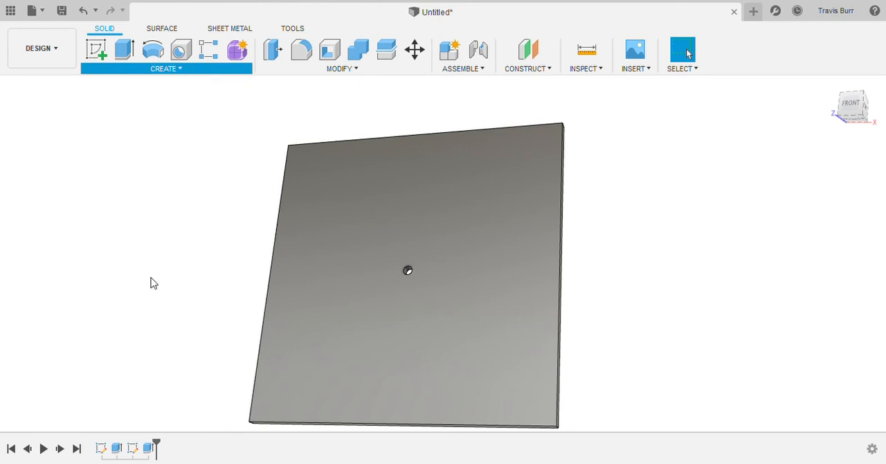
pyautogui.click(227, 278)
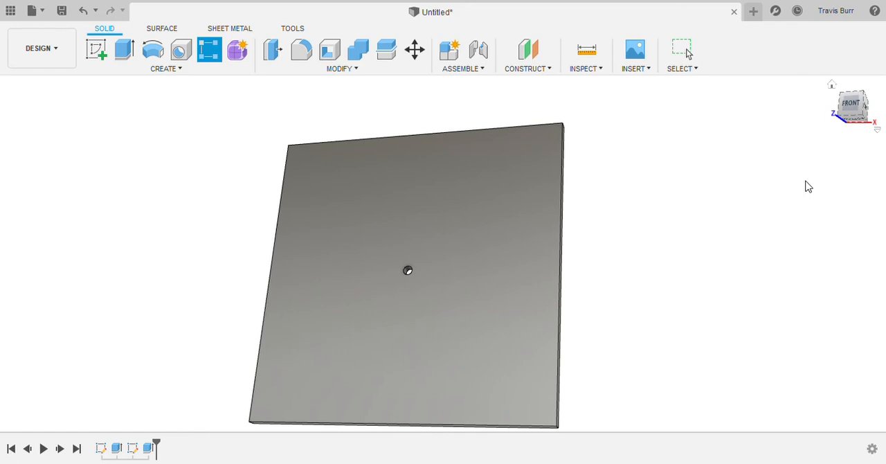
pyautogui.scroll(3, 400, 272)
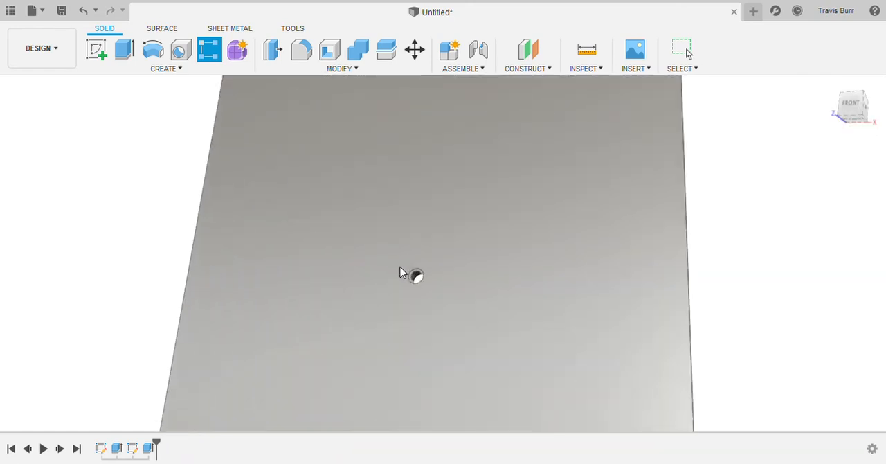
pyautogui.scroll(5, 401, 284)
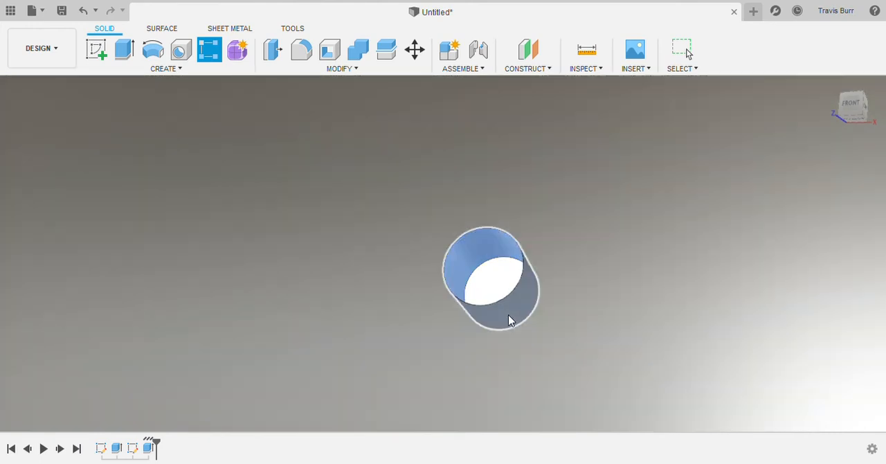
pyautogui.scroll(-8, 508, 320)
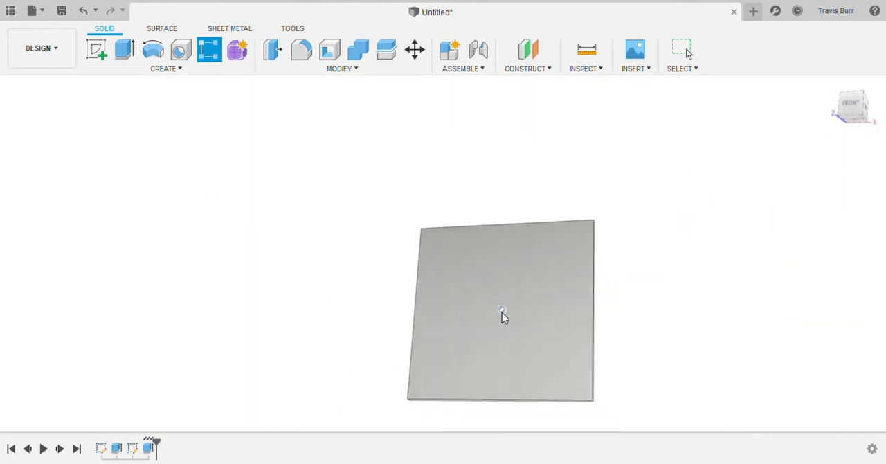
pyautogui.scroll(-3, 501, 312)
pyautogui.scroll(4, 524, 370)
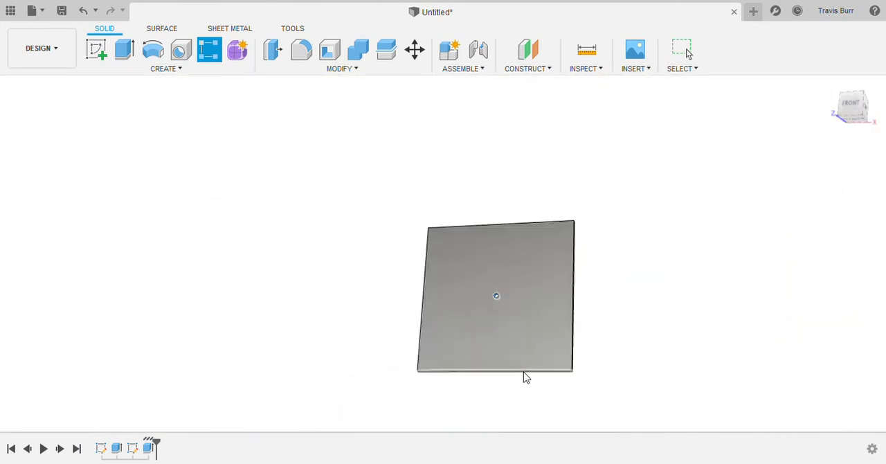
pyautogui.click(802, 203)
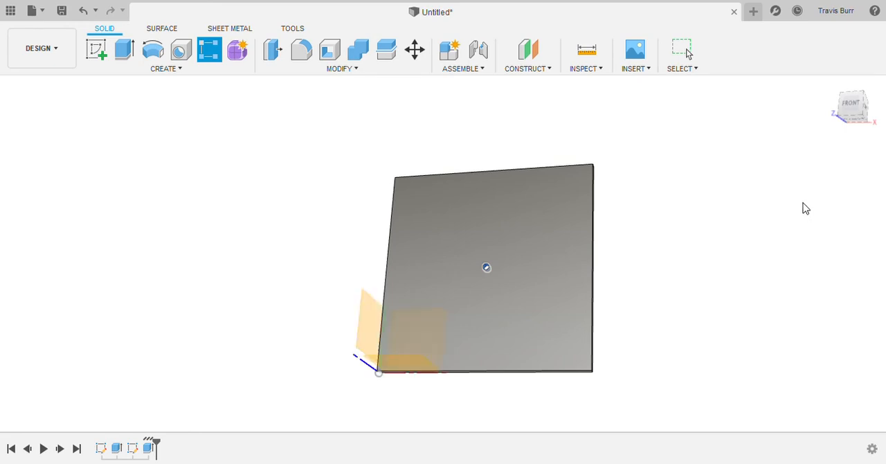
pyautogui.click(592, 219)
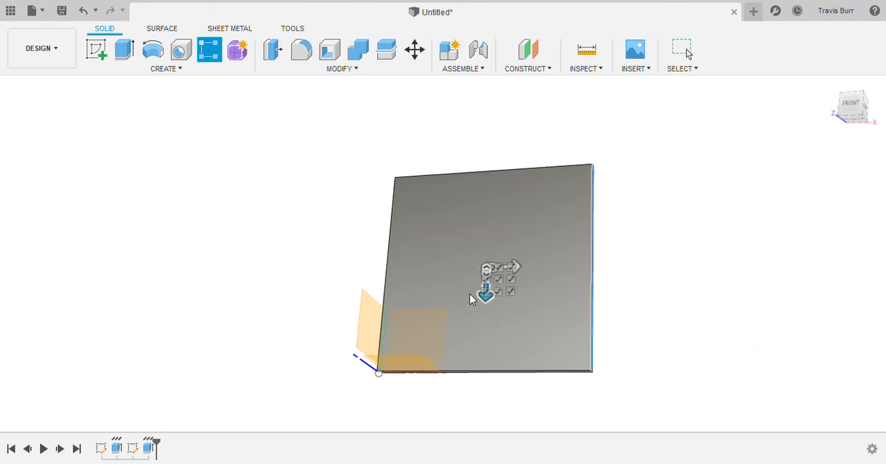
# Step: Distribute the hole pattern symmetrically in both directions with a quantity of 13 each way and create it
pyautogui.scroll(3, 469, 299)
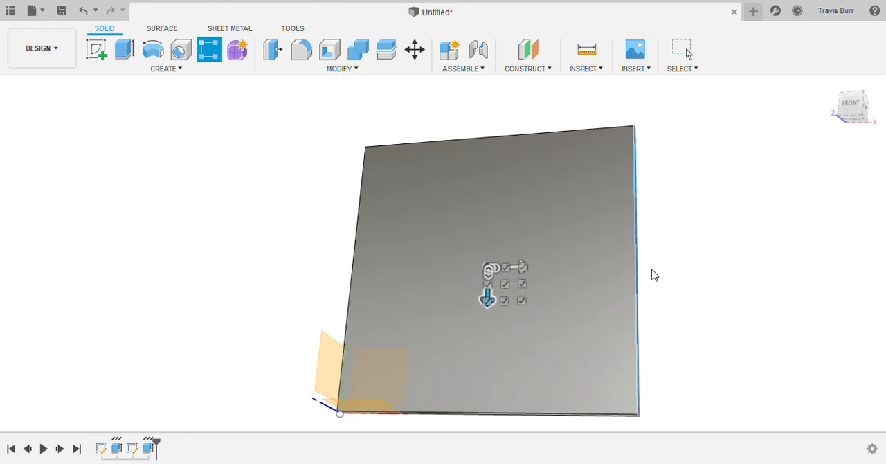
pyautogui.click(832, 344)
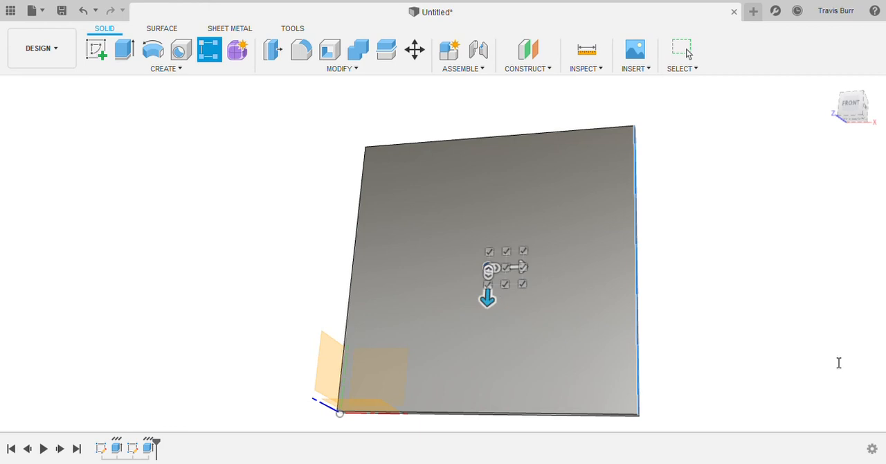
pyautogui.click(825, 399)
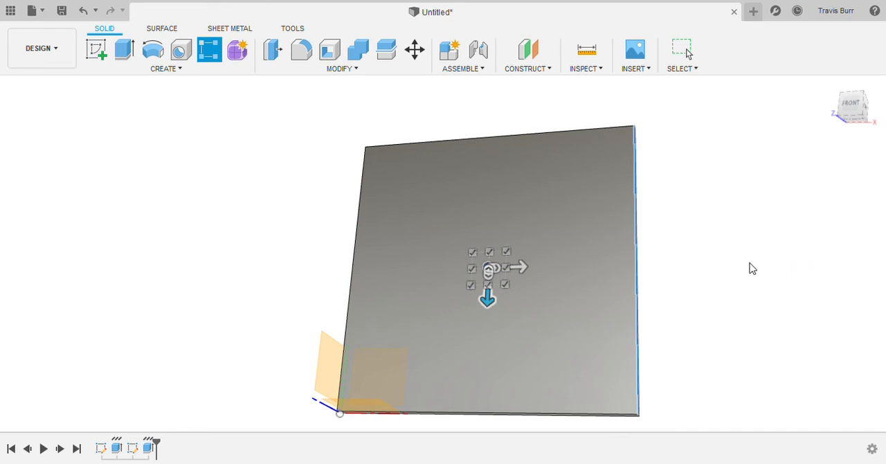
pyautogui.write('13')
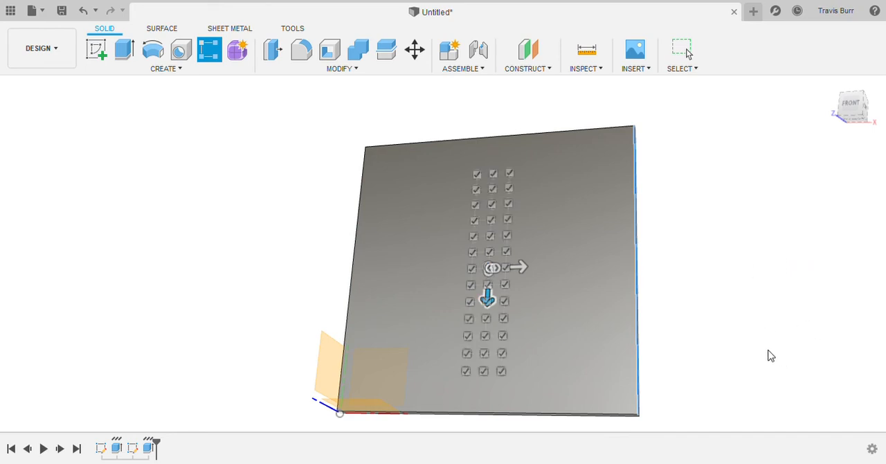
pyautogui.write('13')
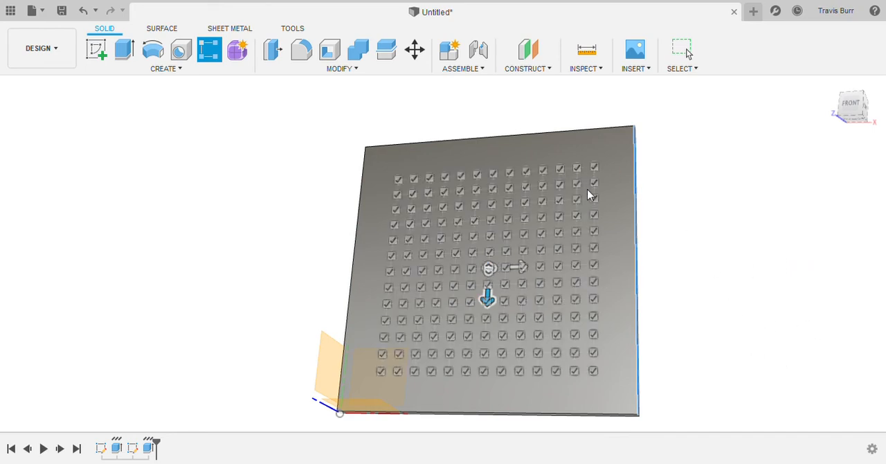
pyautogui.click(818, 412)
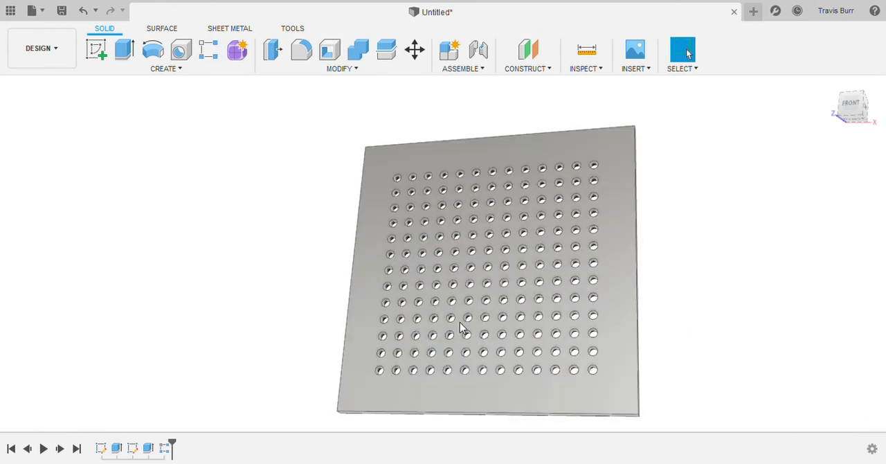
# Step: Open the hole pattern for editing to review its settings, and leave them unchanged
pyautogui.click(161, 451)
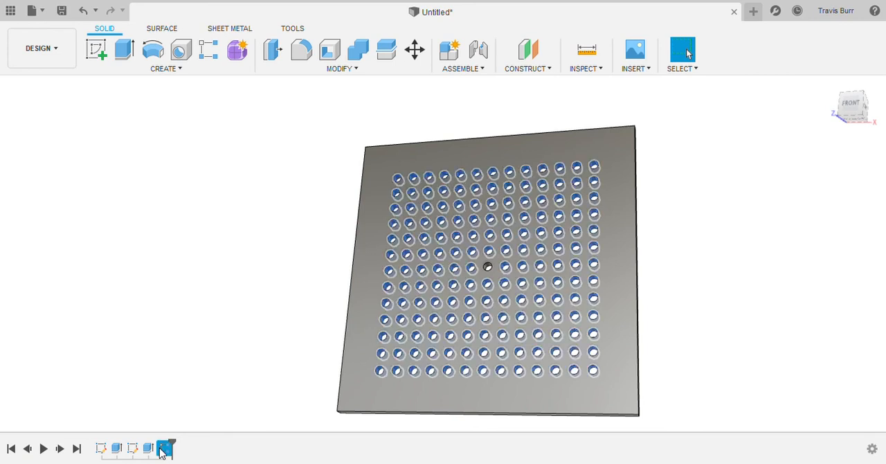
pyautogui.click(177, 333)
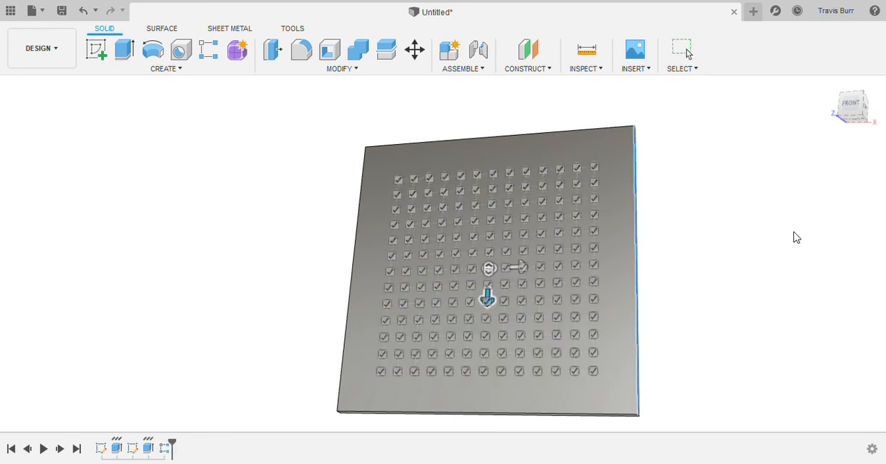
pyautogui.press('Escape')
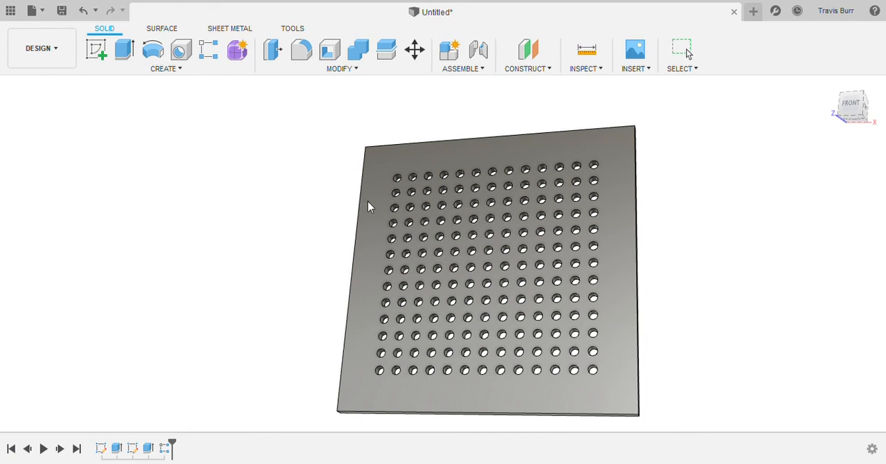
# Step: Increase the plate's extrusion thickness and inspect the holes in the thicker plate
pyautogui.keyDown('shift'); pyautogui.moveTo(792, 371); pyautogui.dragTo(780, 363, button='middle'); pyautogui.keyUp('shift')
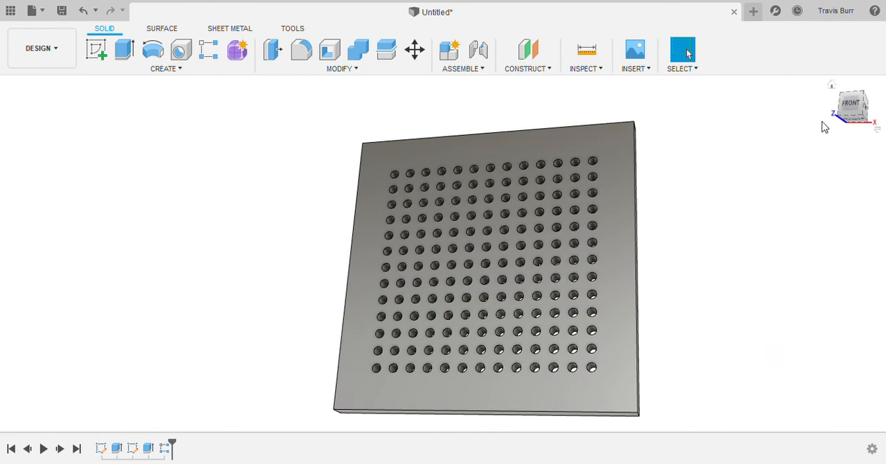
pyautogui.moveTo(854, 109); pyautogui.dragTo(834, 103)
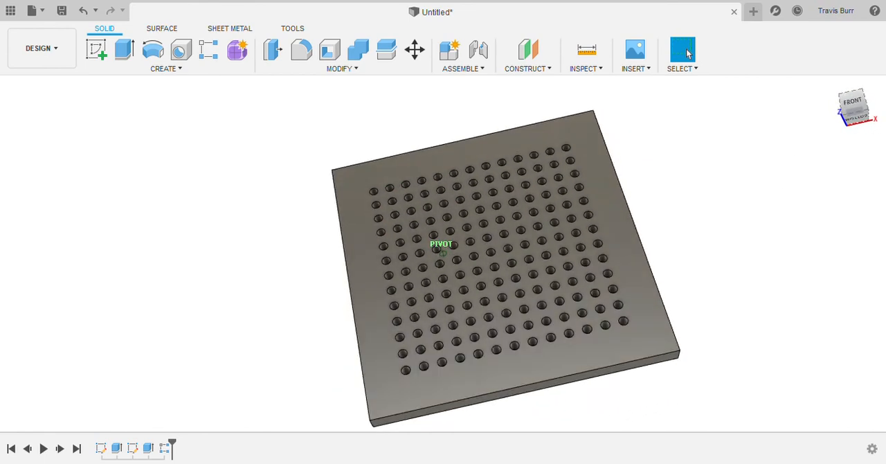
# Step: Reduce the hole spacing parameter to tighten the 13 × 13 grid around the plate's centre, and inspect the holes up close
pyautogui.moveTo(857, 107); pyautogui.dragTo(851, 110)
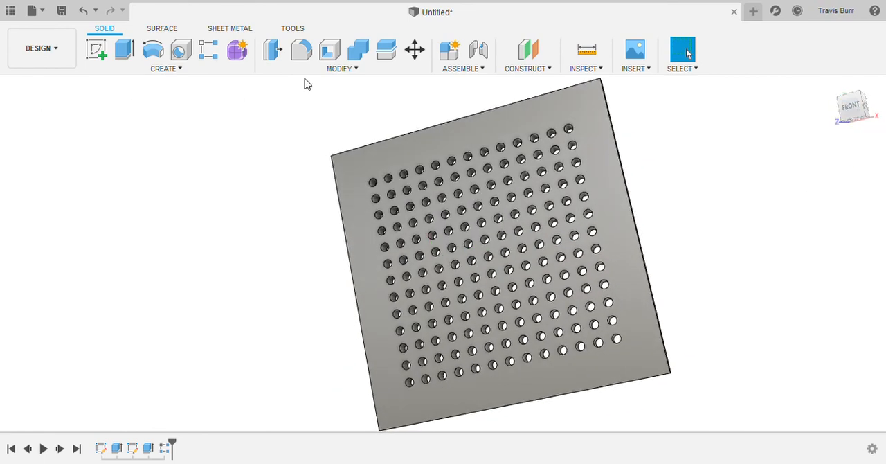
pyautogui.click(331, 67)
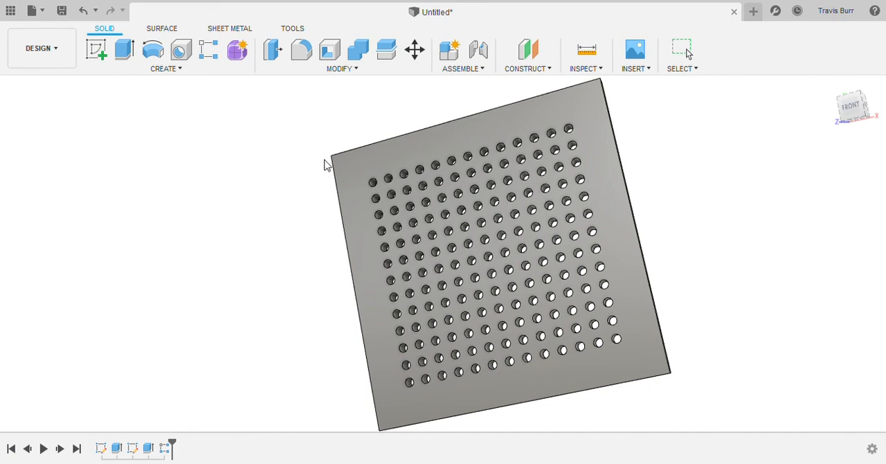
pyautogui.click(785, 367)
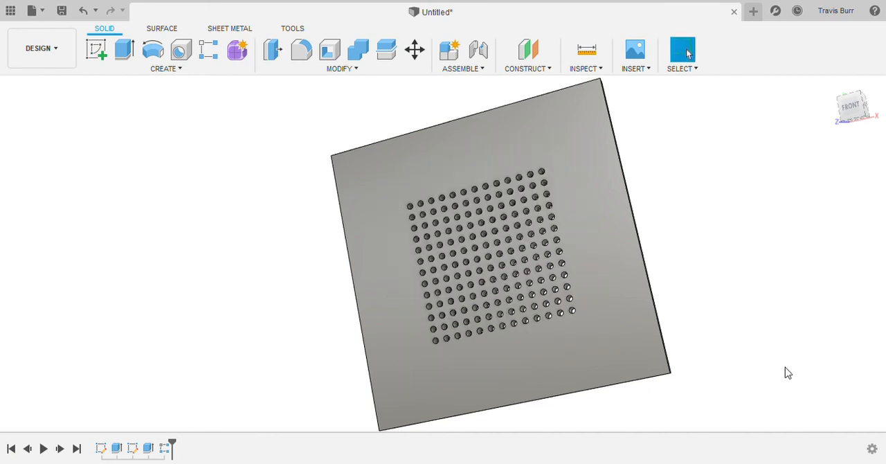
pyautogui.scroll(5, 481, 277)
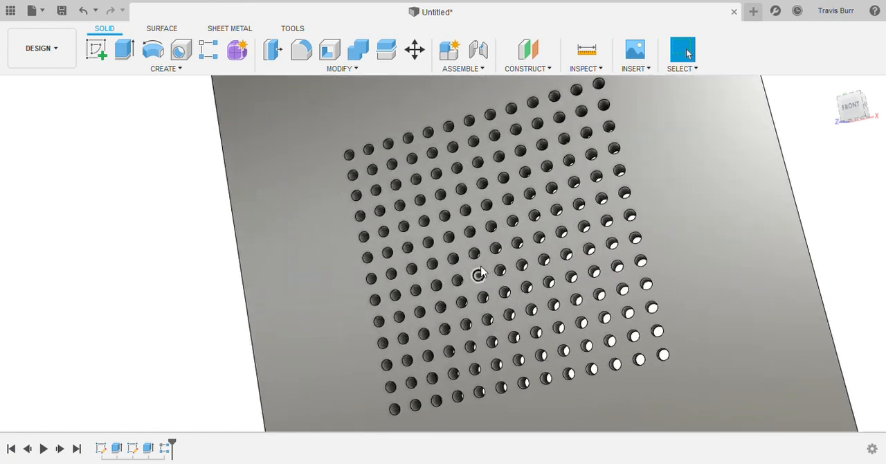
pyautogui.scroll(3, 479, 273)
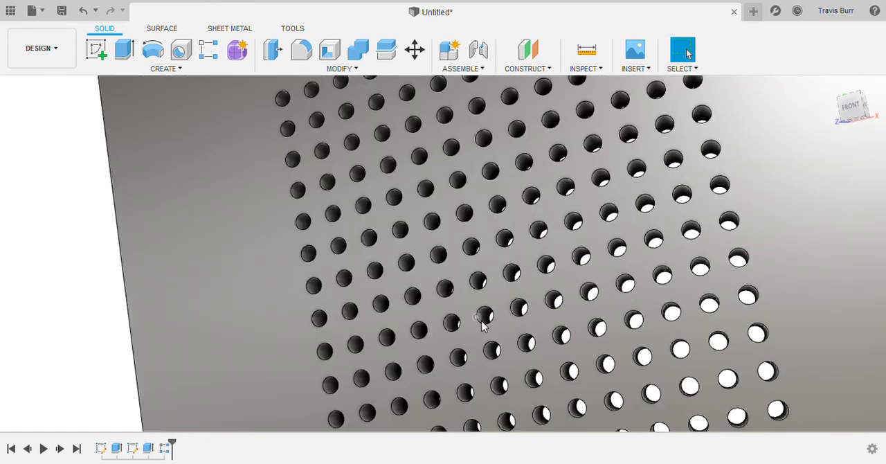
# Step: Try a wider hole spacing that spreads the grid to the plate's edges, and return the spacing to its original value
pyautogui.scroll(-8, 485, 320)
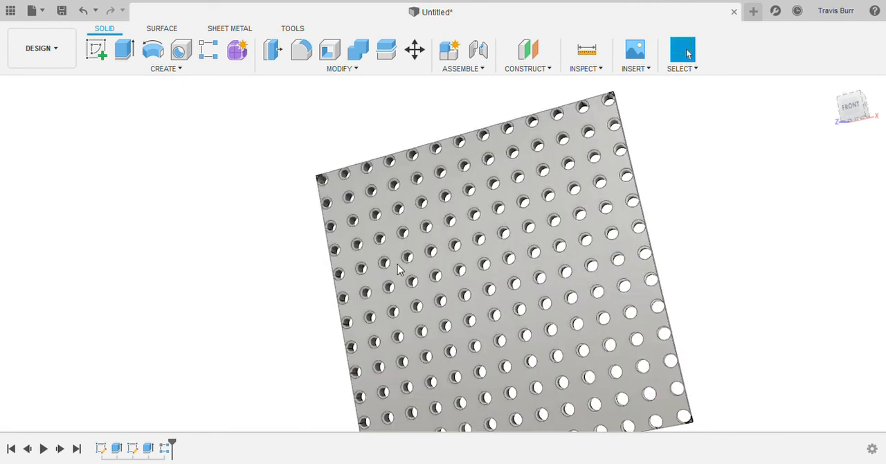
pyautogui.scroll(-4, 395, 277)
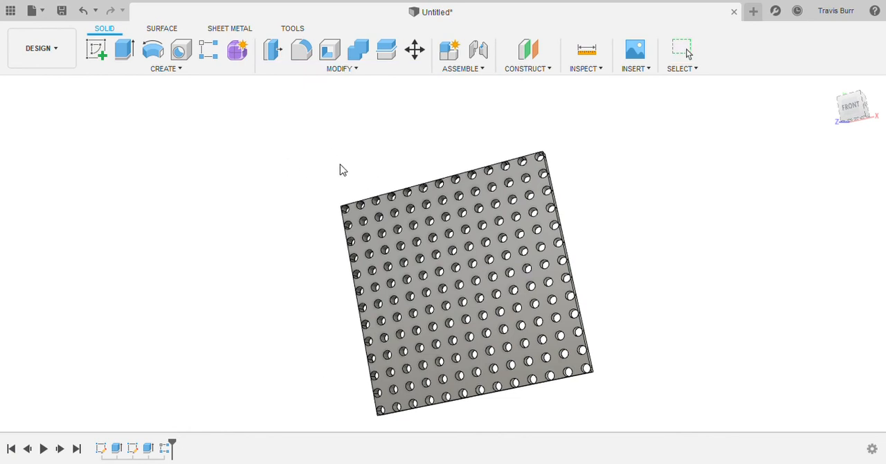
pyautogui.click(789, 365)
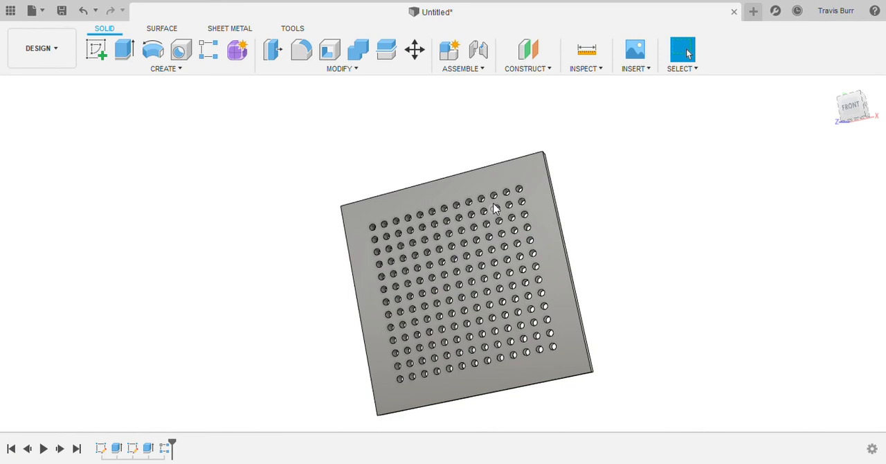